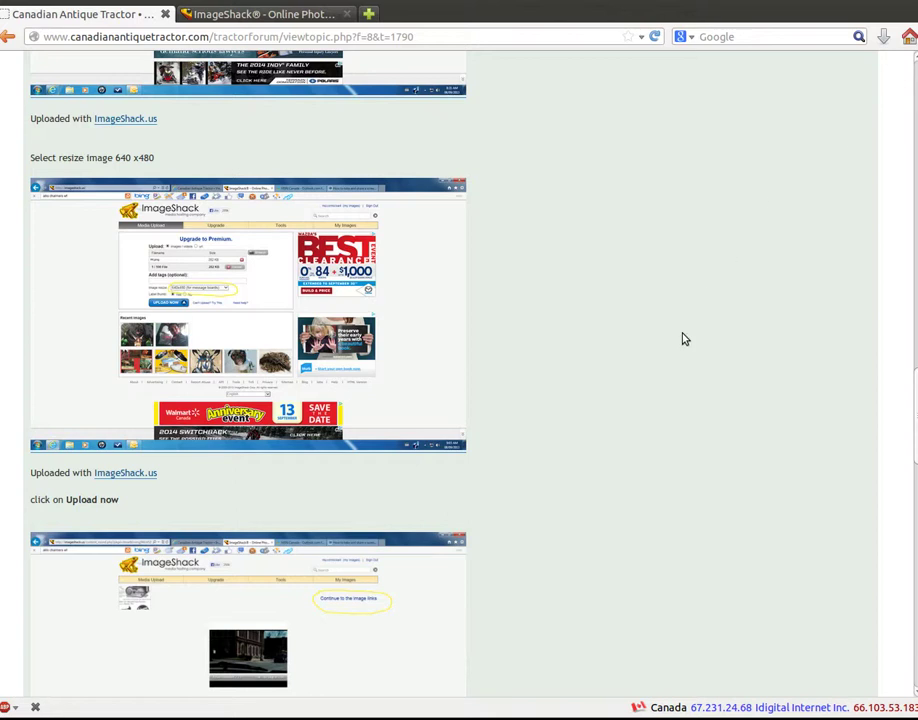
# Sign in to the forum with the member username and password, then return to the ImageShack page.
pyautogui.scroll(15, 684, 335)
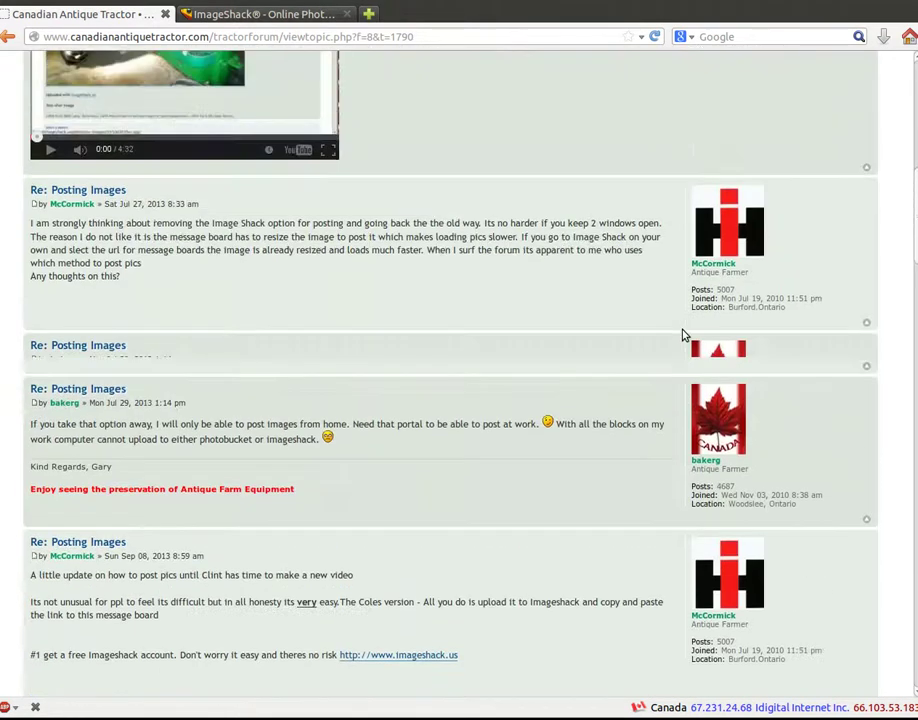
pyautogui.scroll(3, 684, 335)
pyautogui.scroll(5, 684, 335)
pyautogui.click(882, 437)
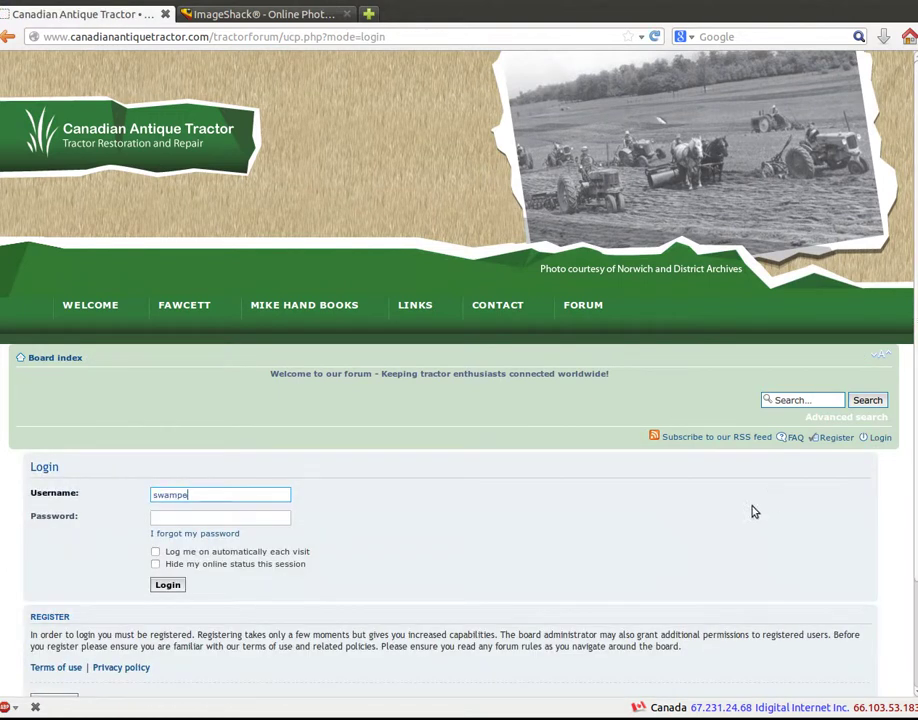
pyautogui.write('swamper')
pyautogui.press('Tab')
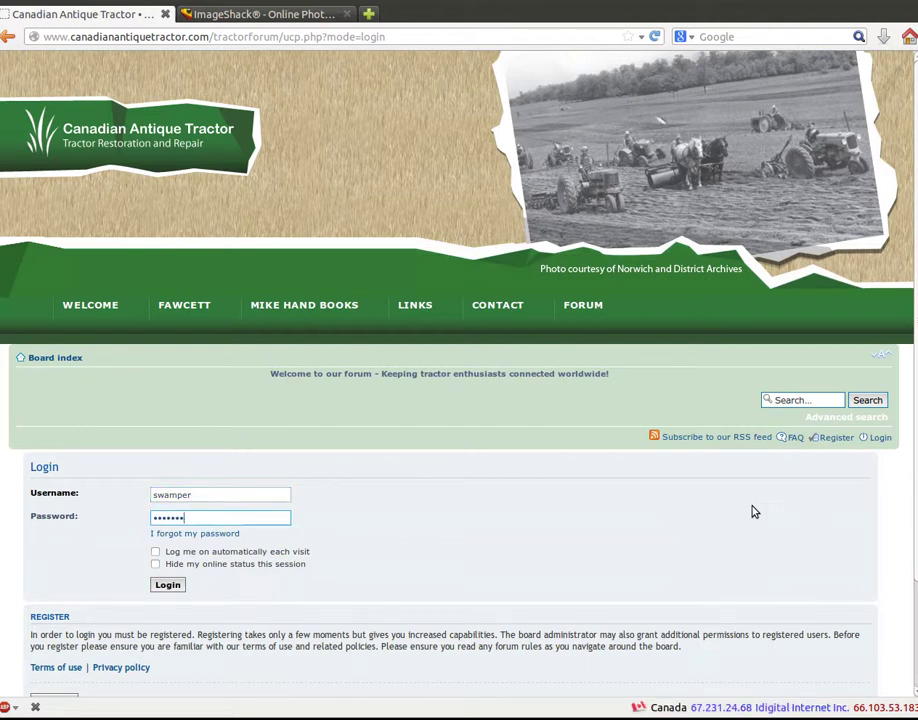
pyautogui.press('Return')
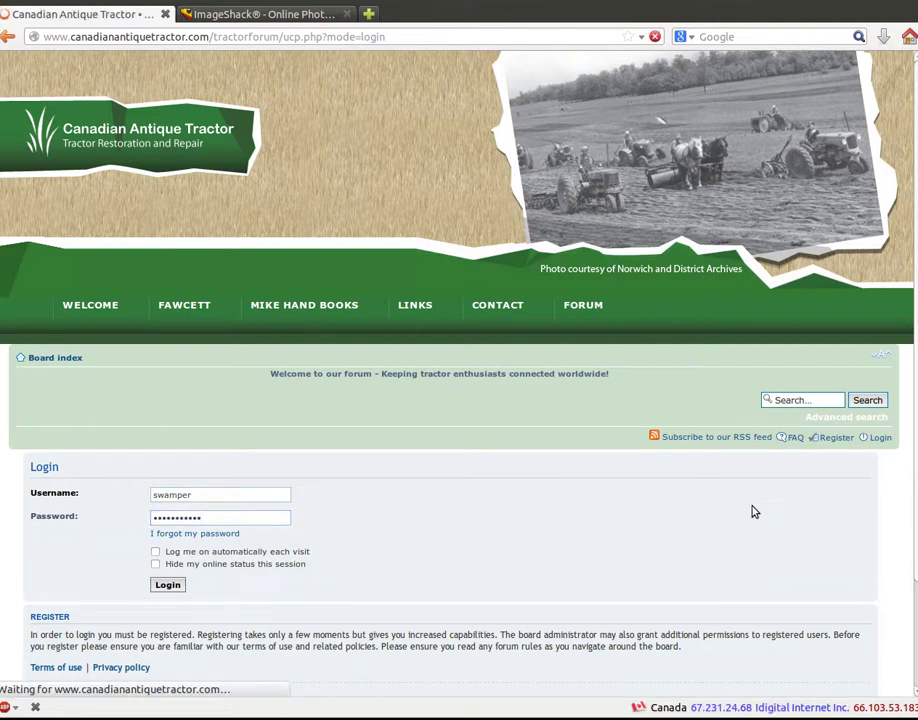
pyautogui.click(325, 16)
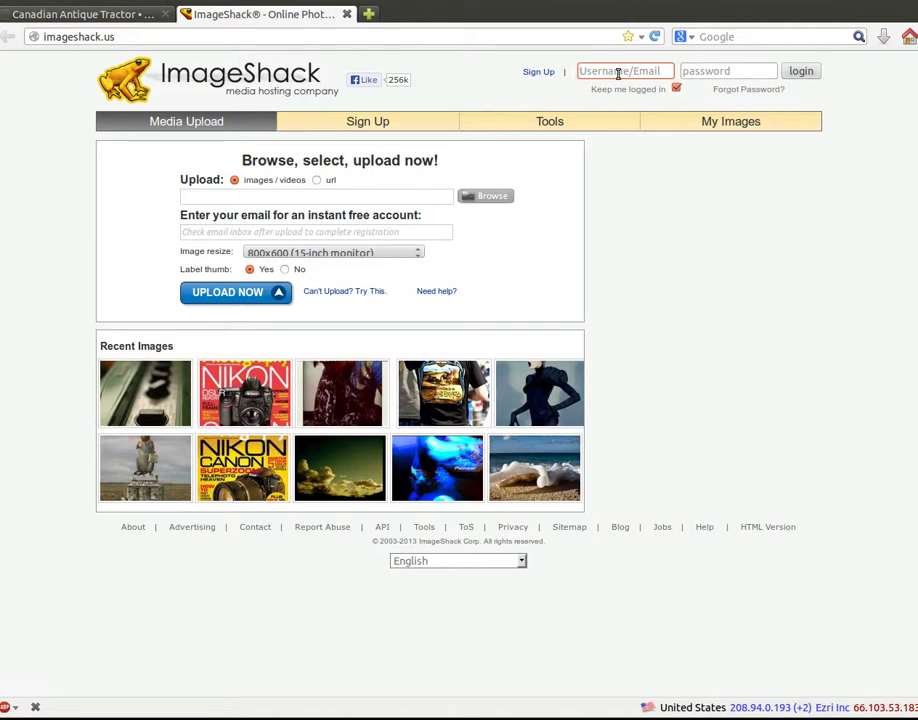
# Sign in to ImageShack with the account username and password.
pyautogui.write('waffletten')
pyautogui.press('Tab')
pyautogui.write('•••••••••')
pyautogui.press('Return')
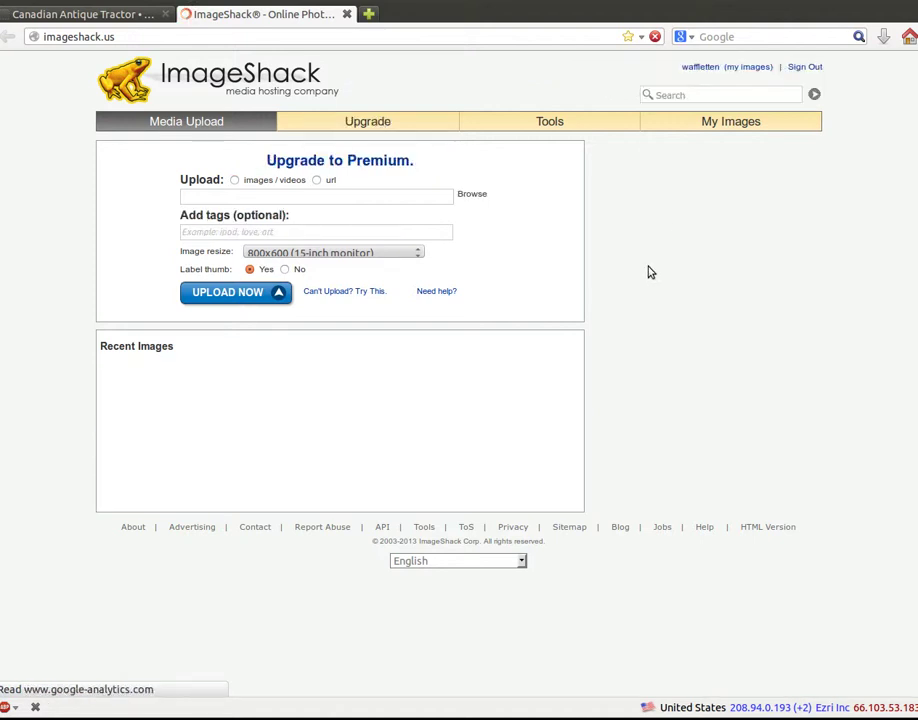
# Open the Posting Images topic from the forum's active topics list.
pyautogui.click(80, 14)
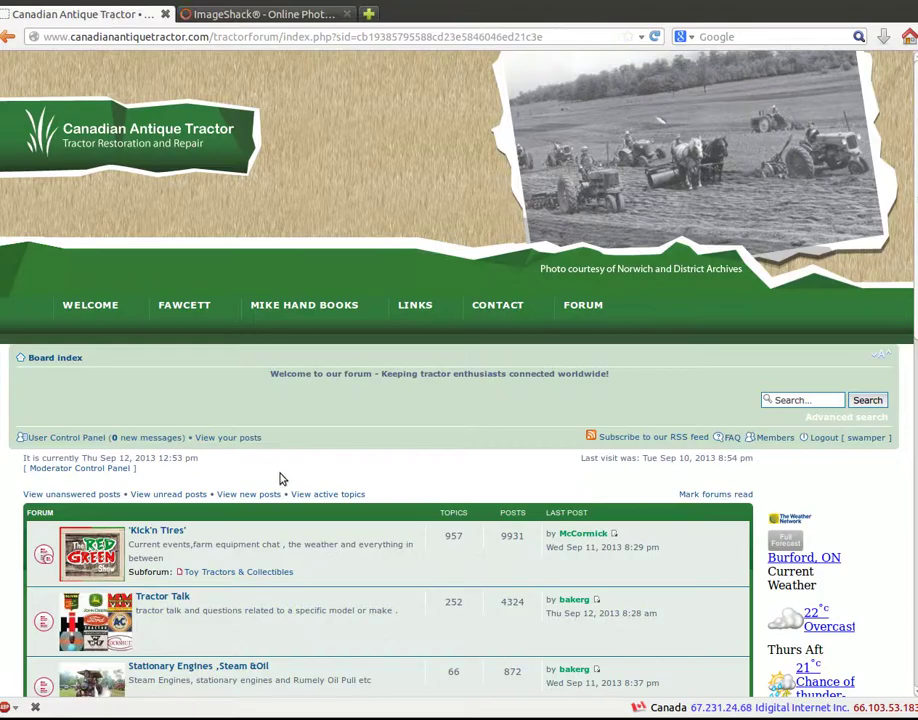
pyautogui.scroll(-2, 395, 487)
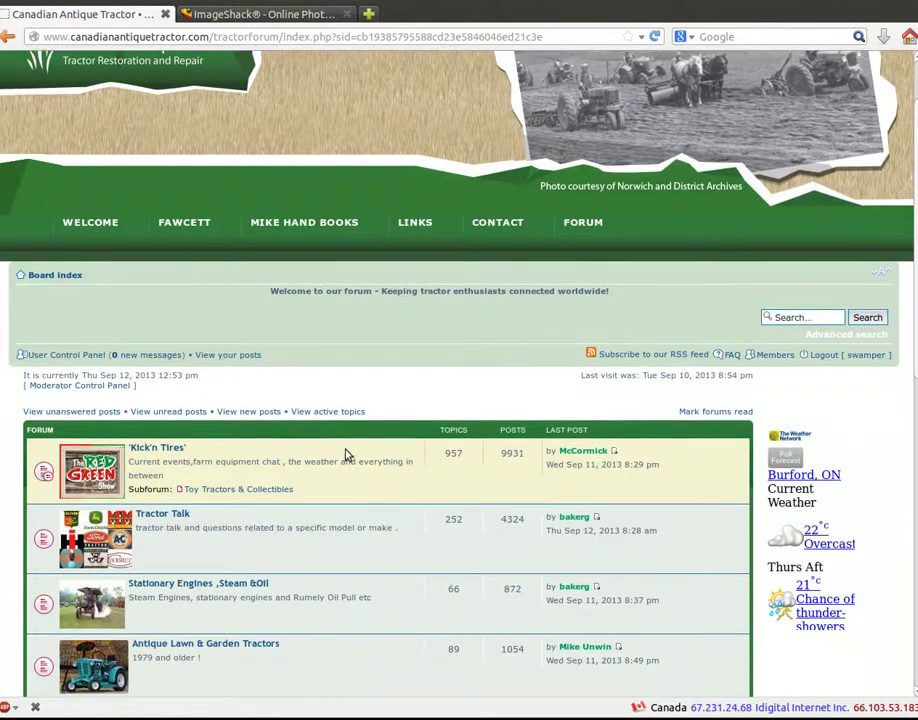
pyautogui.click(348, 412)
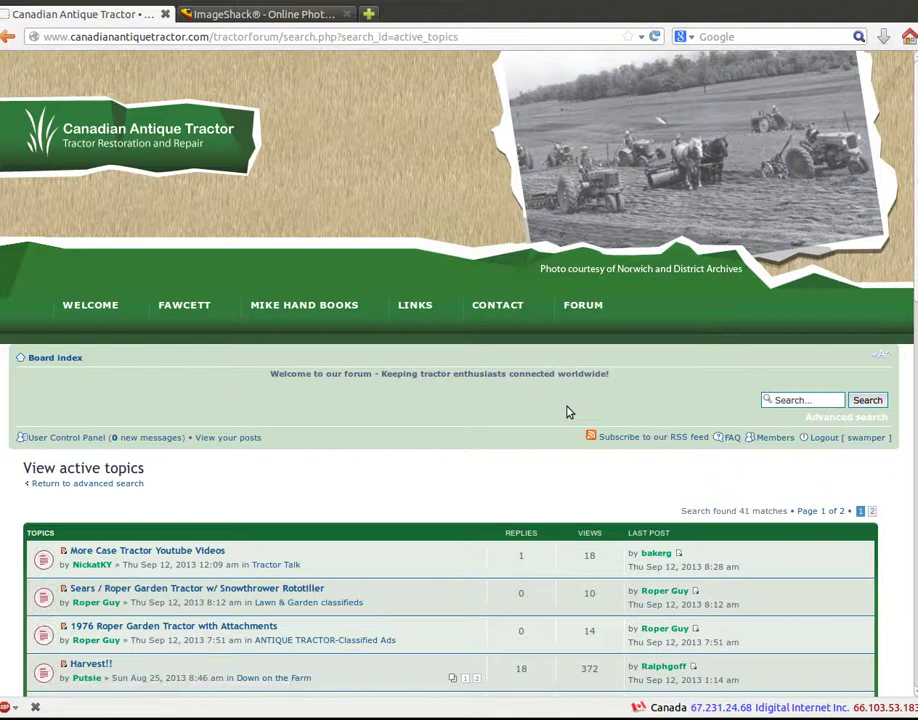
pyautogui.scroll(-10, 566, 411)
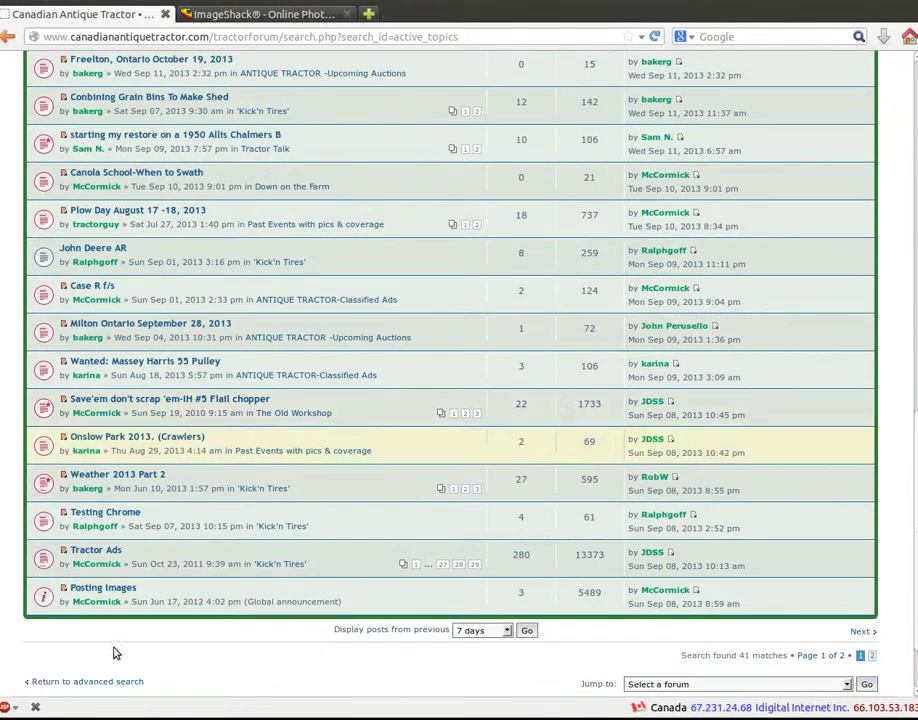
pyautogui.click(103, 588)
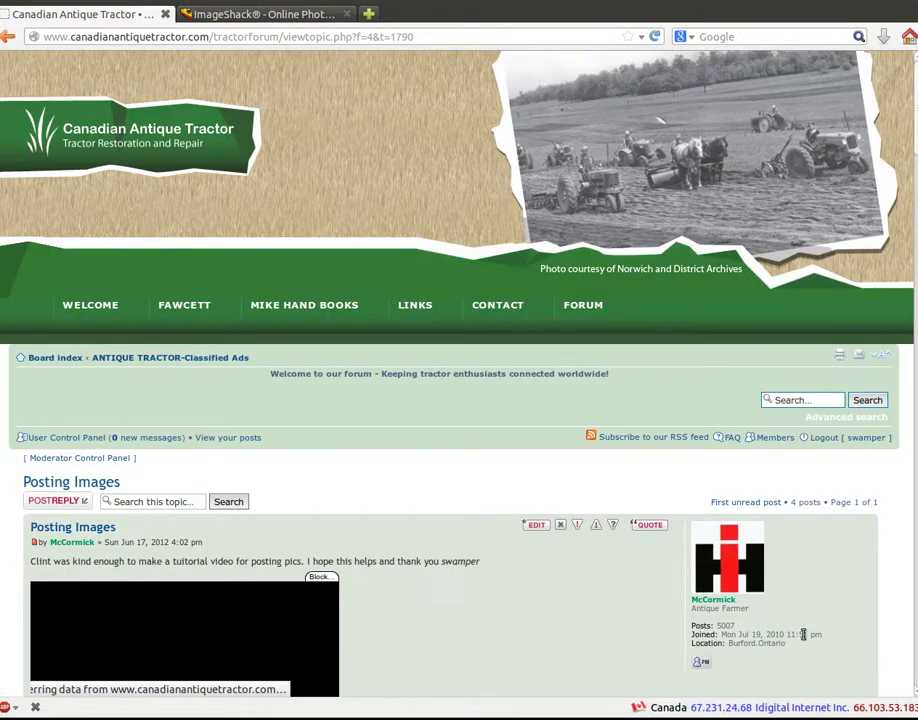
# Start a new reply to the Posting Images topic.
pyautogui.scroll(-10, 802, 638)
pyautogui.scroll(-15, 802, 638)
pyautogui.scroll(-10, 802, 638)
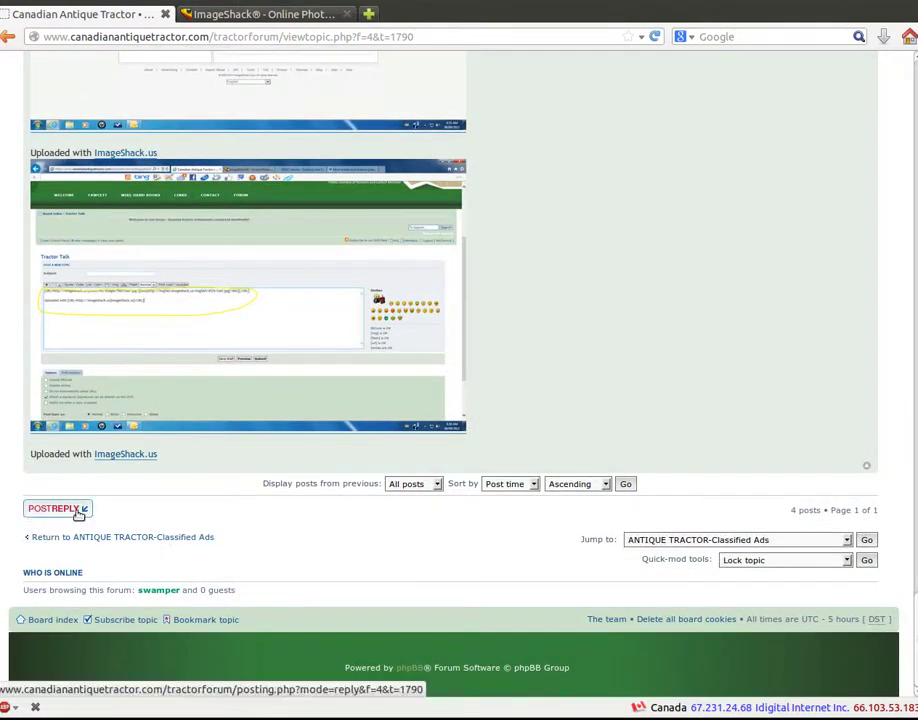
pyautogui.click(72, 509)
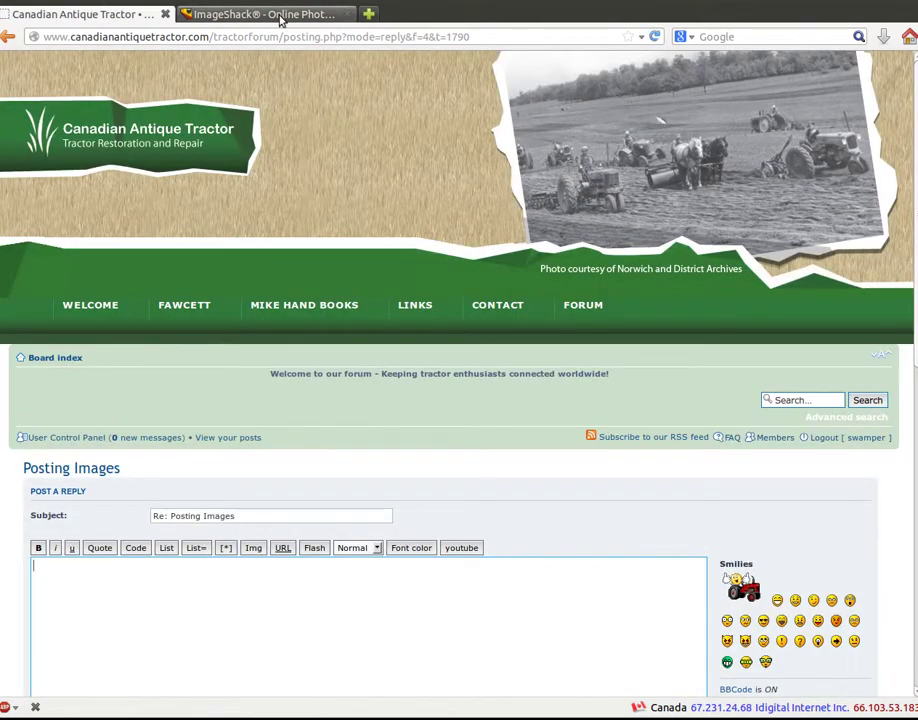
# Queue 100_5307.JPG from the Desktop for upload, showing All Files in the file picker.
pyautogui.click(255, 14)
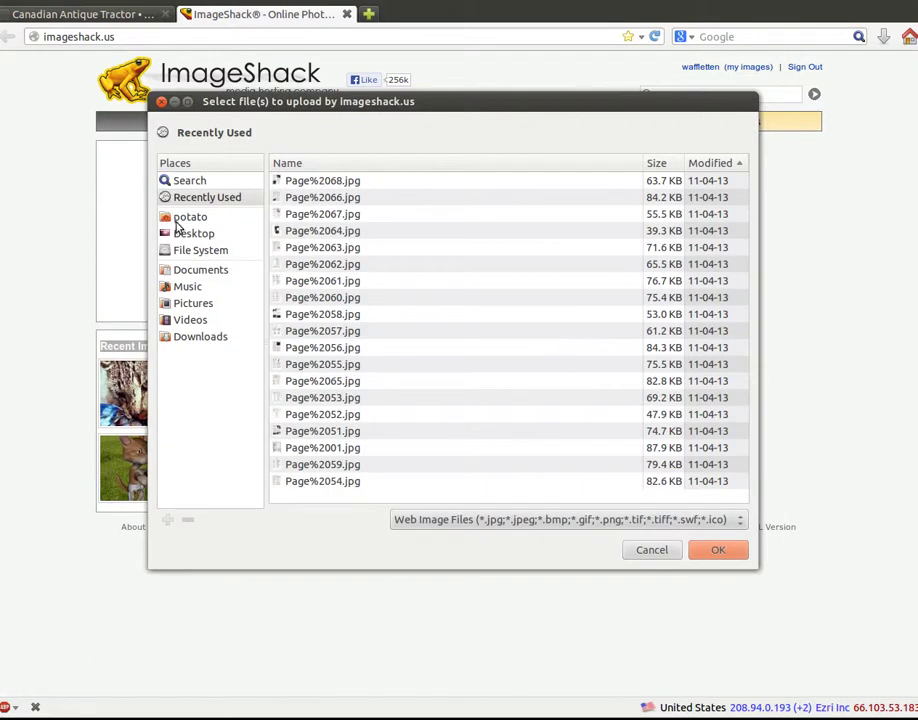
pyautogui.click(186, 234)
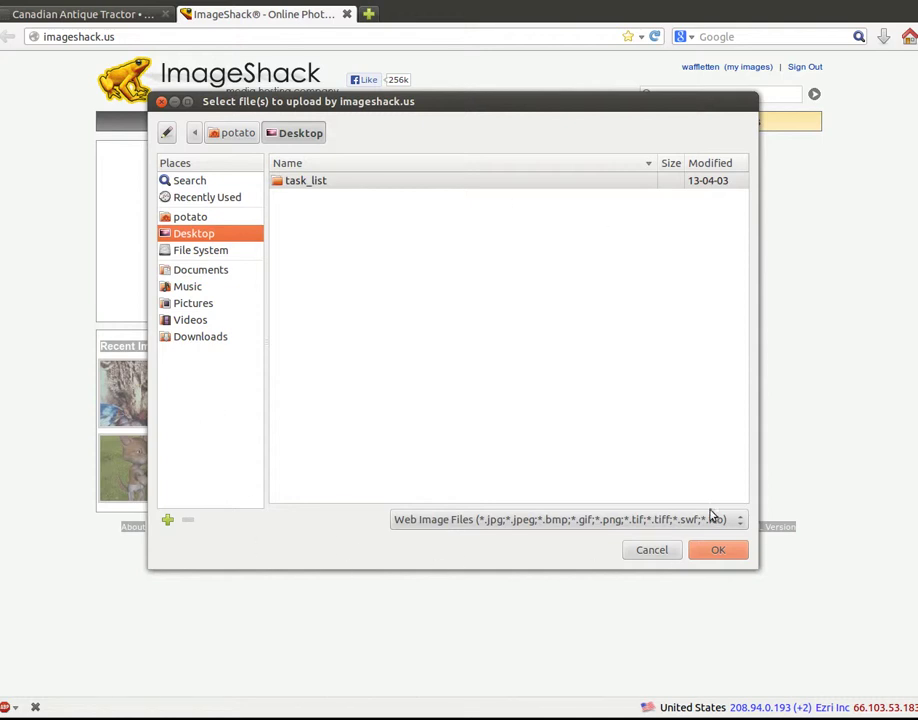
pyautogui.click(741, 528)
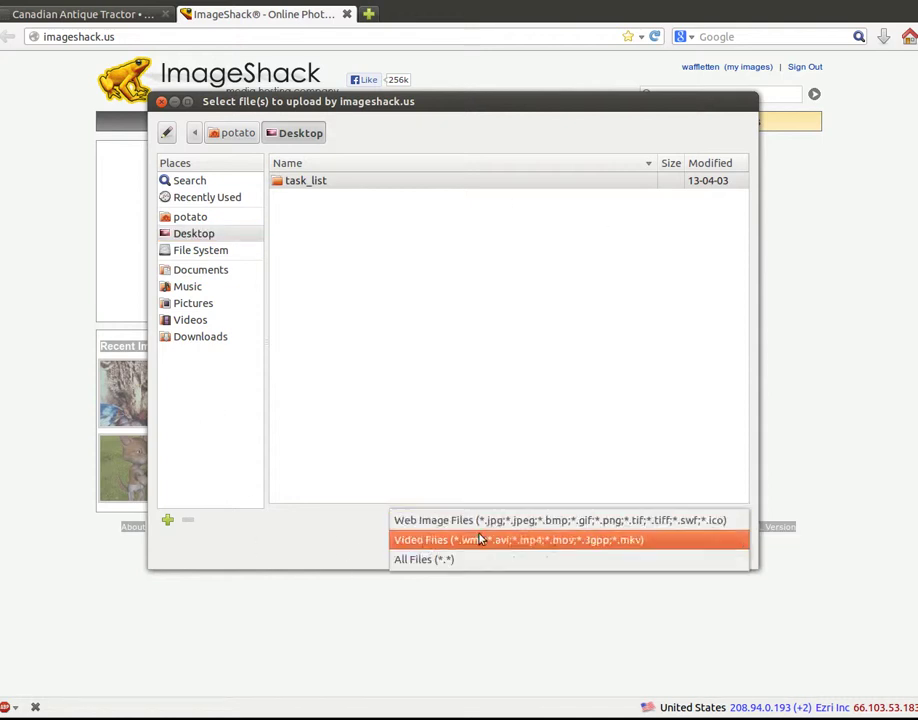
pyautogui.click(436, 560)
pyautogui.click(324, 200)
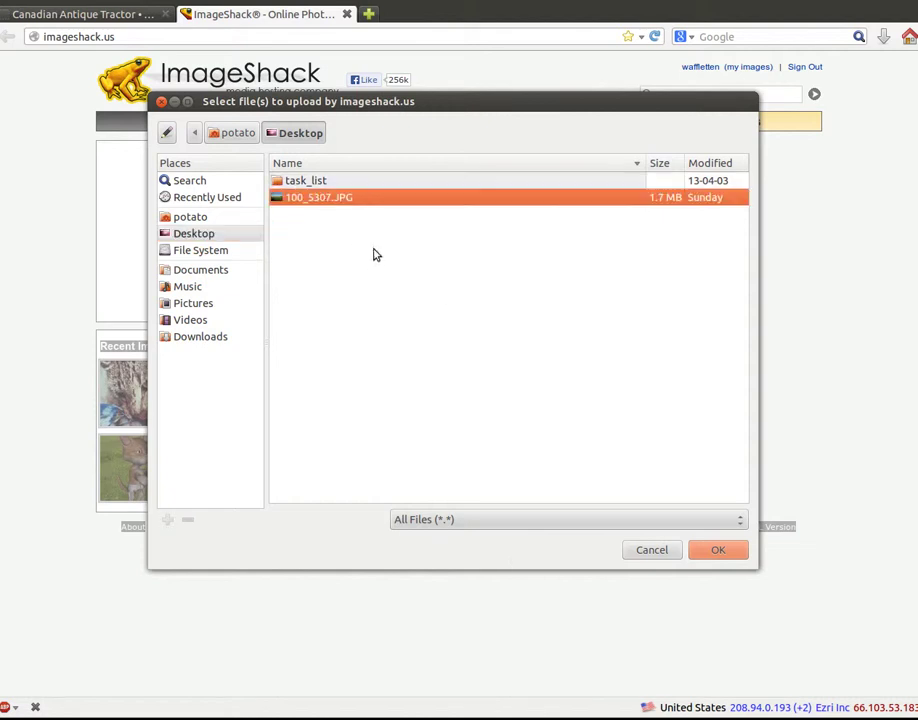
pyautogui.click(716, 553)
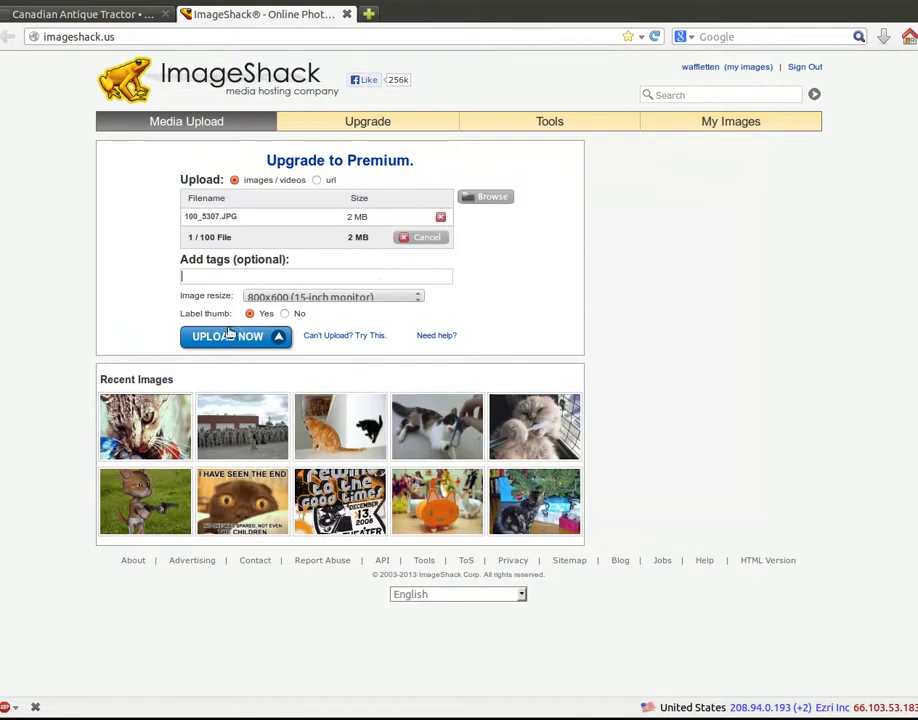
# Upload the photo resized to 640x480 for message boards, with thumbnail label set to No.
pyautogui.click(420, 299)
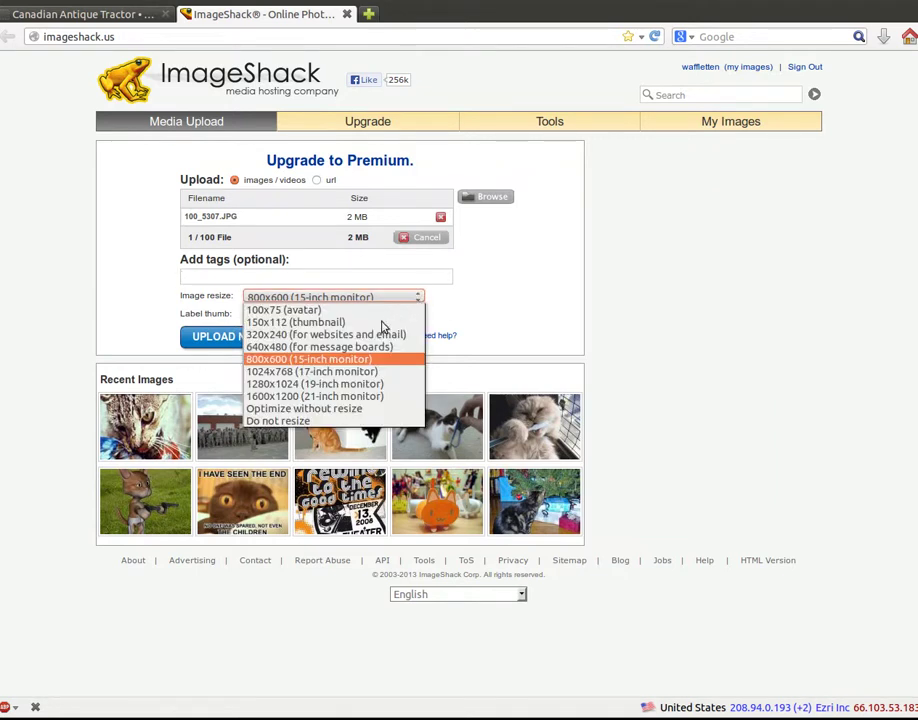
pyautogui.click(353, 347)
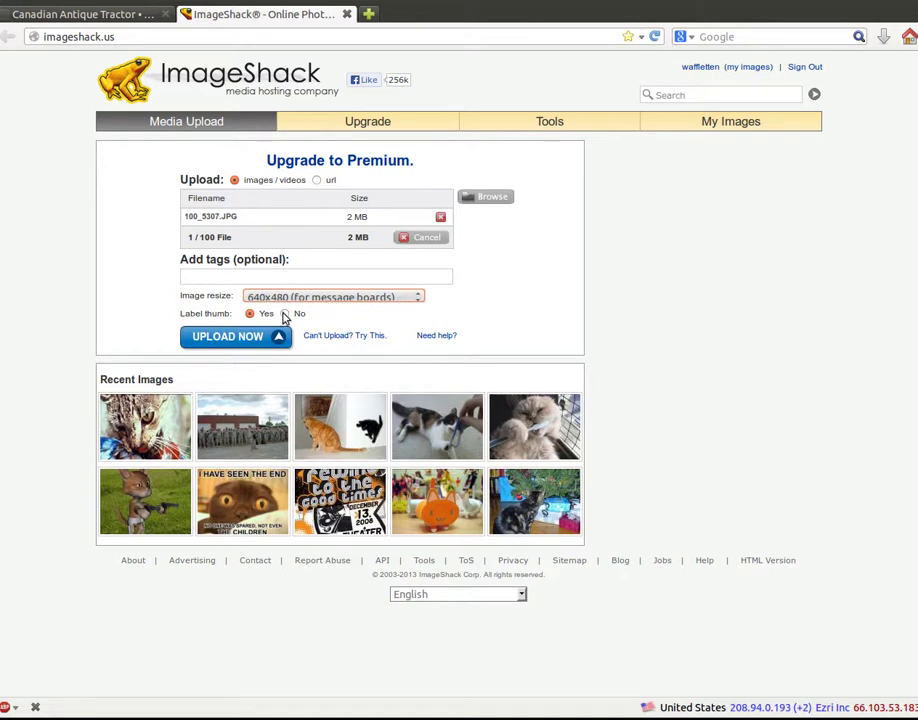
pyautogui.click(285, 314)
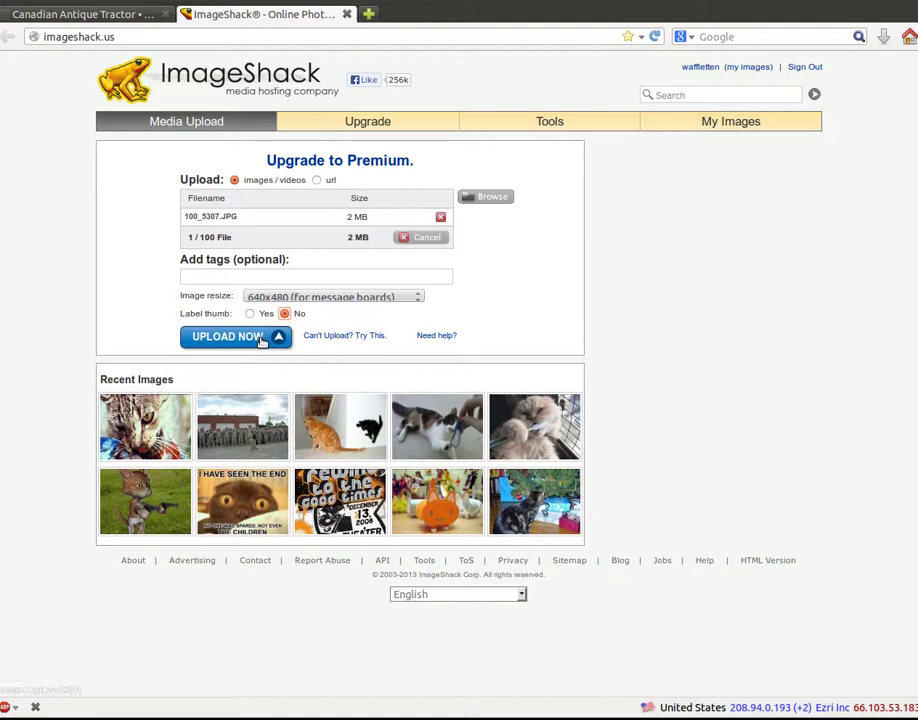
pyautogui.click(230, 337)
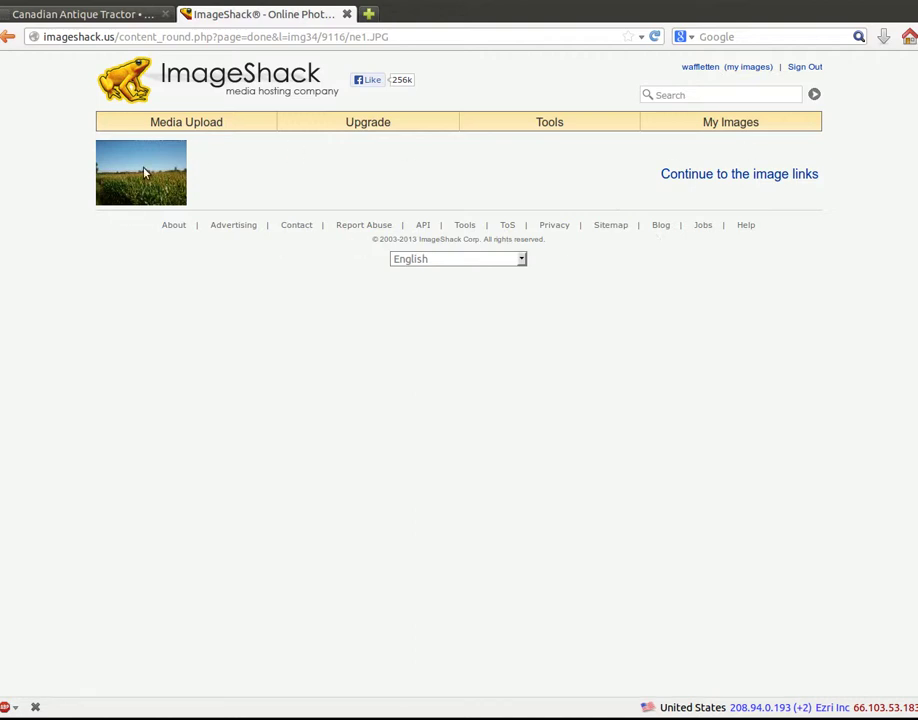
# Copy the cornfield photo's Forum Code from the ImageShack image links page.
pyautogui.click(723, 175)
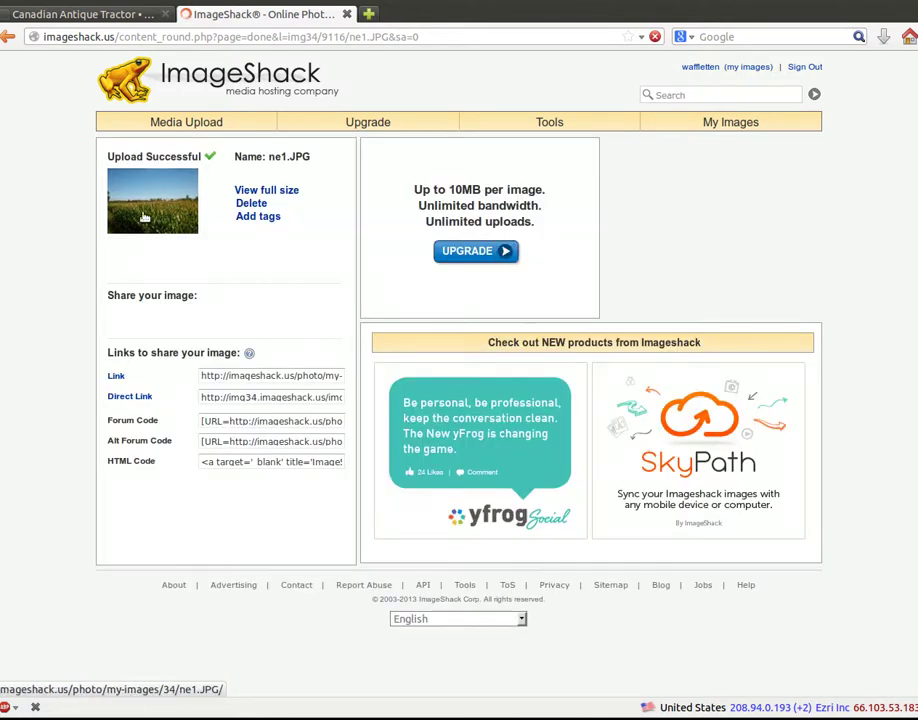
pyautogui.click(248, 421)
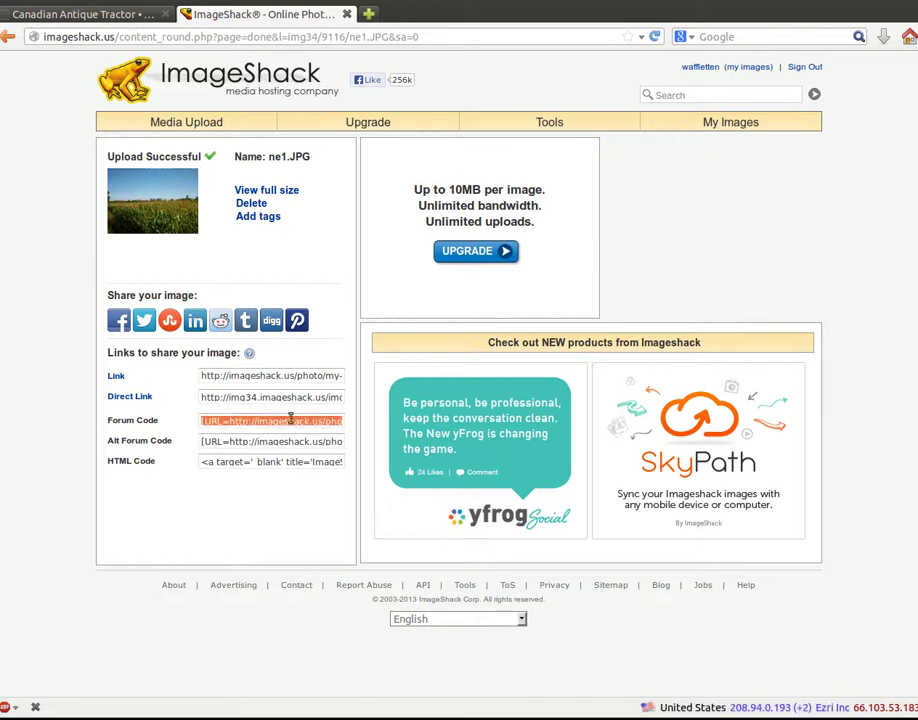
pyautogui.moveTo(200, 421); pyautogui.dragTo(342, 421)
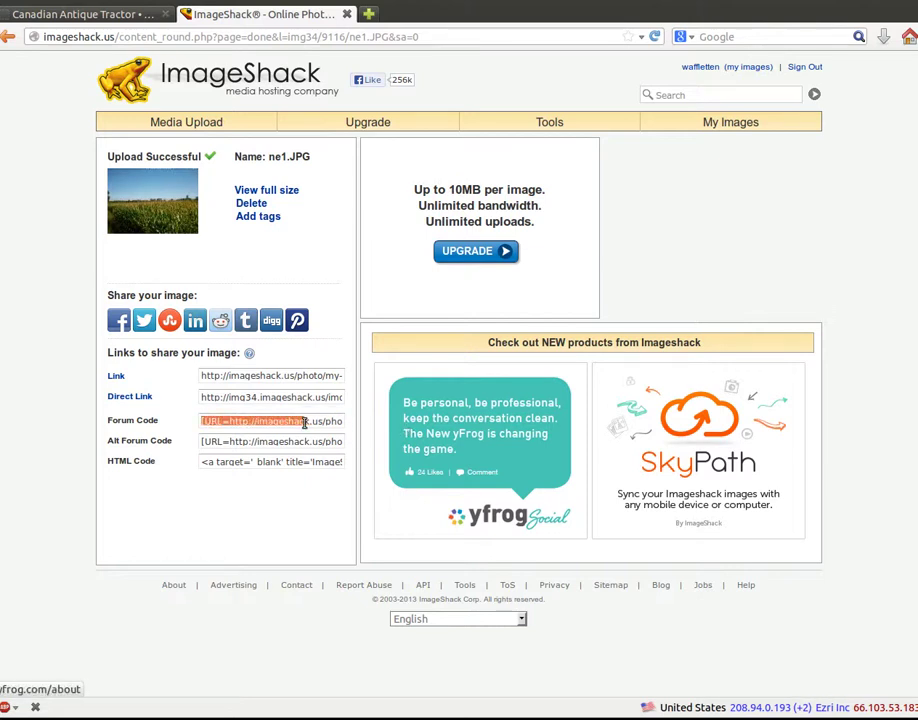
pyautogui.click(279, 397)
pyautogui.click(277, 420)
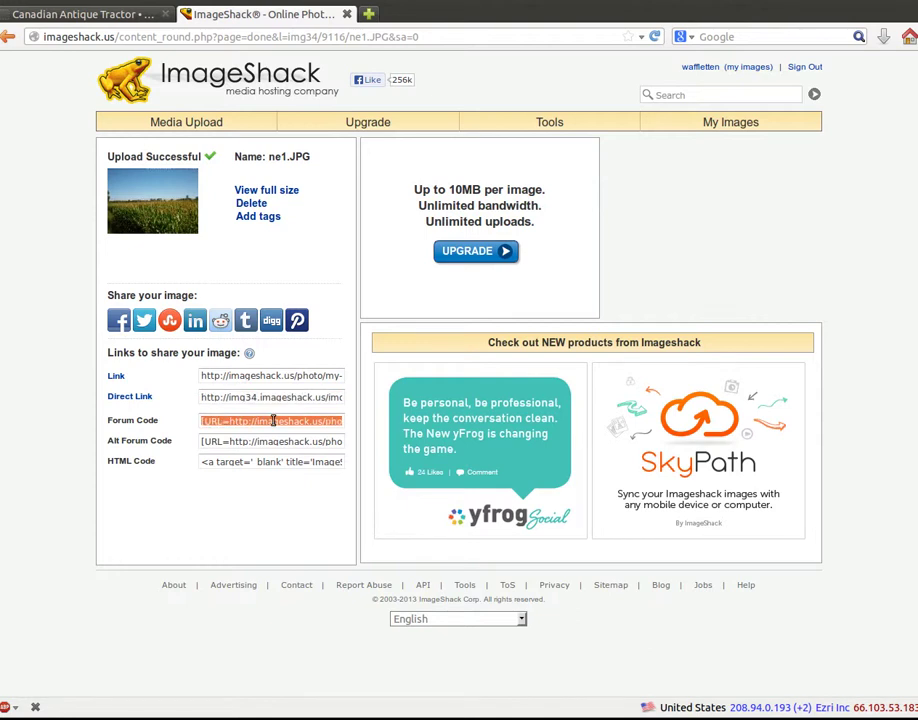
pyautogui.rightClick(273, 424)
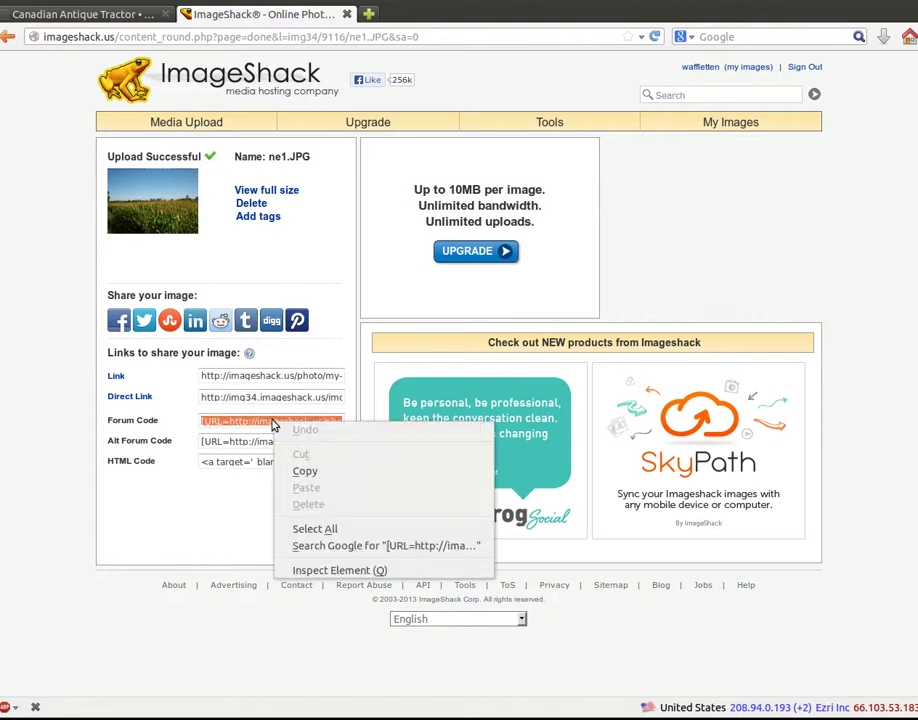
pyautogui.click(304, 472)
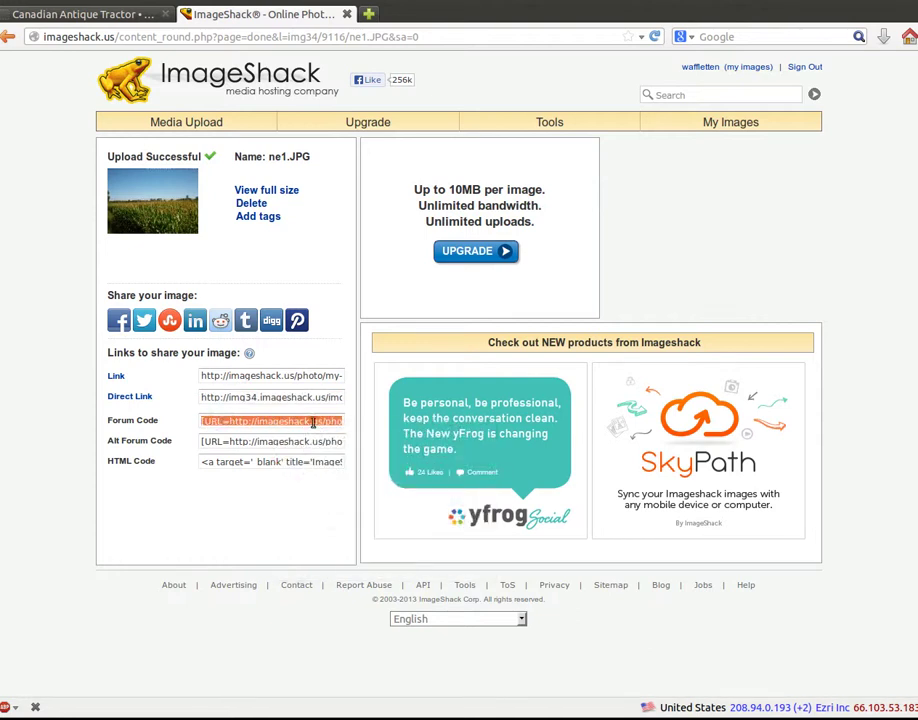
# Paste the ImageShack forum code for ne1.JPG into the empty reply message.
pyautogui.click(92, 16)
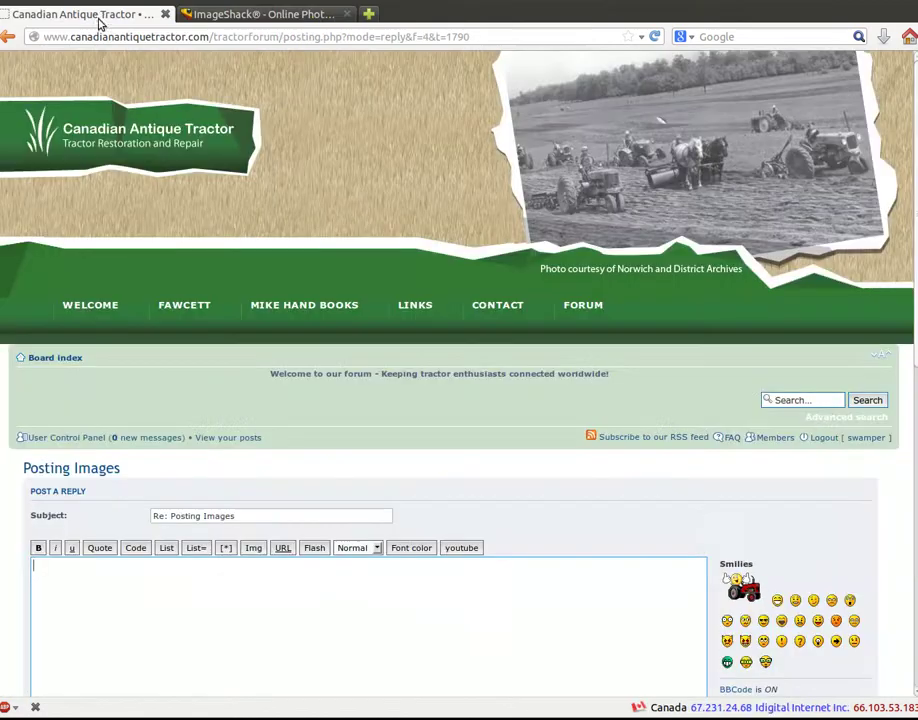
pyautogui.click(79, 573)
pyautogui.rightClick(79, 576)
pyautogui.click(128, 455)
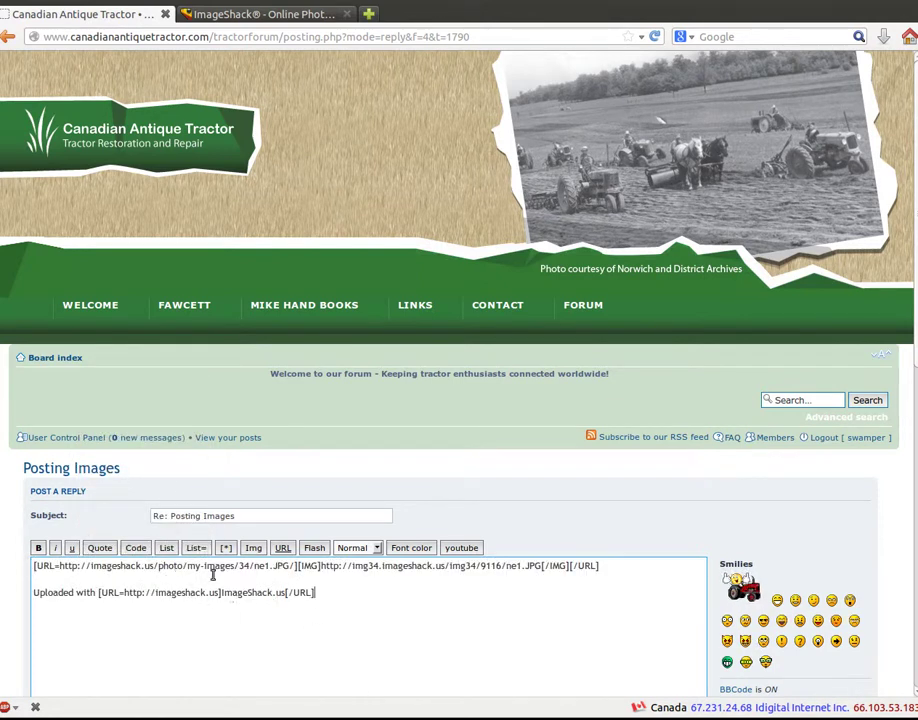
pyautogui.scroll(-5, 316, 615)
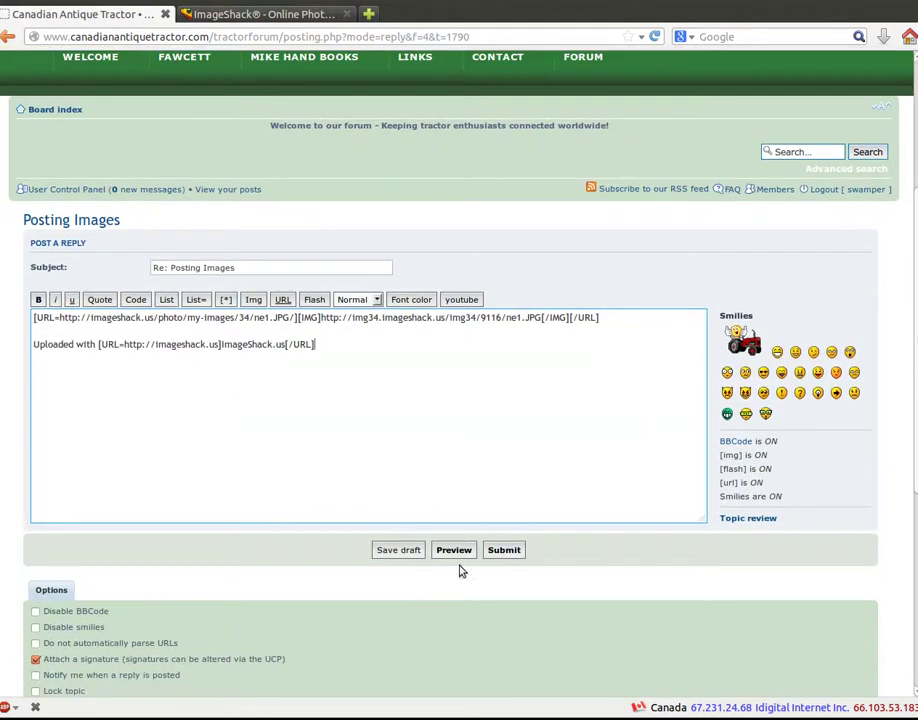
# Preview the reply to check the cornfield photo renders with its ImageShack line.
pyautogui.click(452, 551)
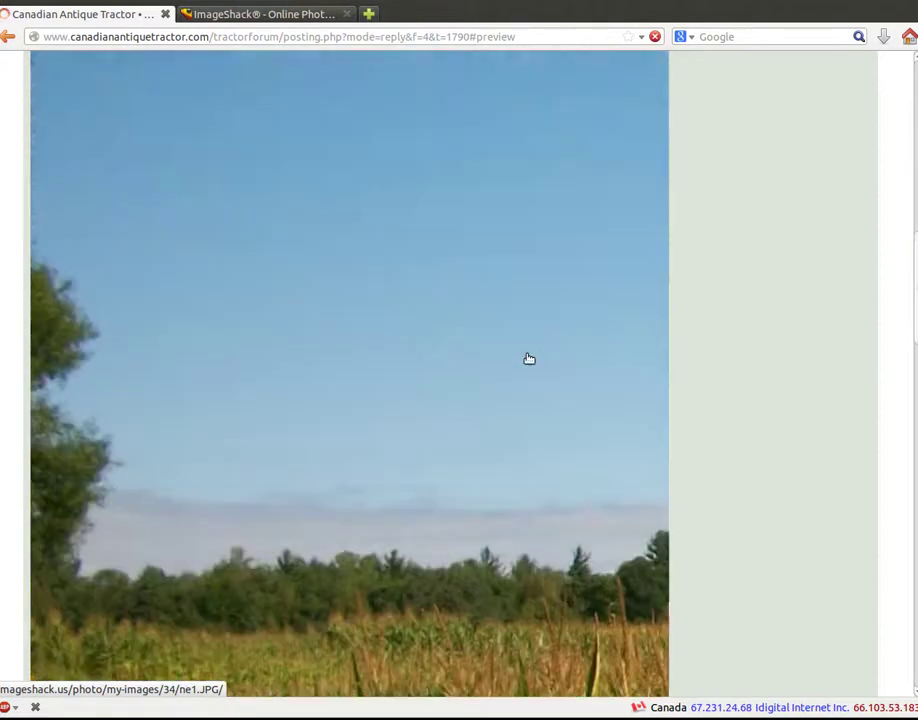
pyautogui.scroll(10, 529, 359)
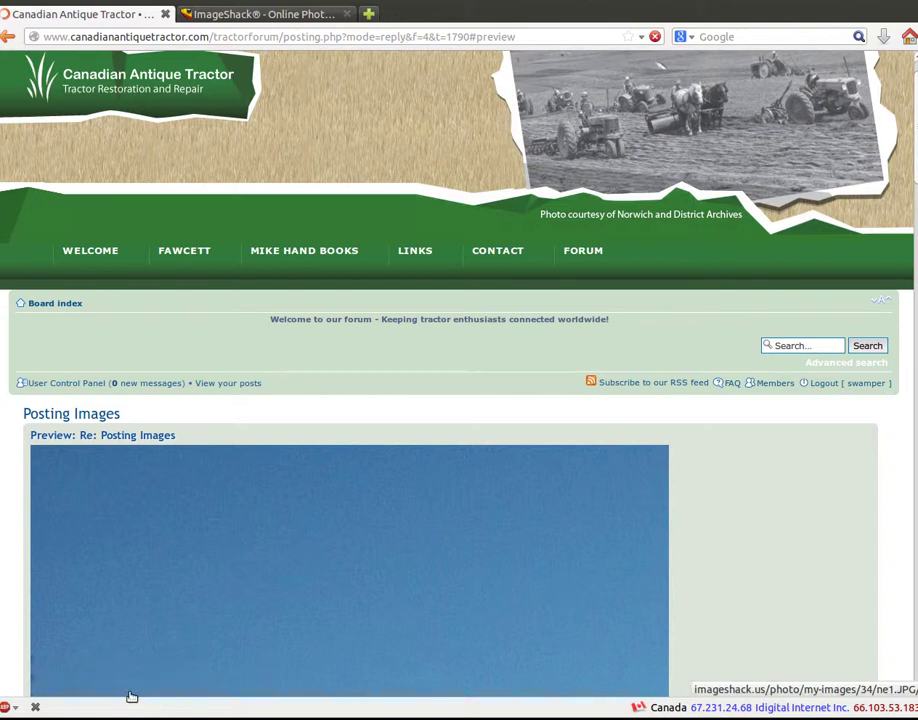
pyautogui.scroll(-5, 460, 531)
pyautogui.scroll(2, 410, 398)
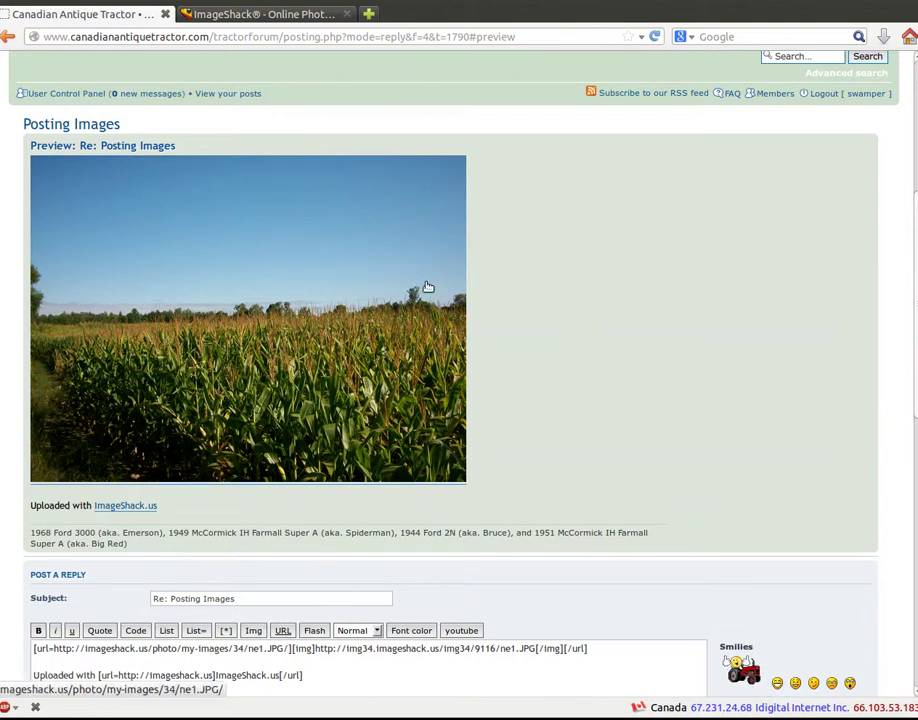
pyautogui.scroll(-3, 299, 435)
# Add 'Type something now.' on its own line above the image code.
pyautogui.click(31, 485)
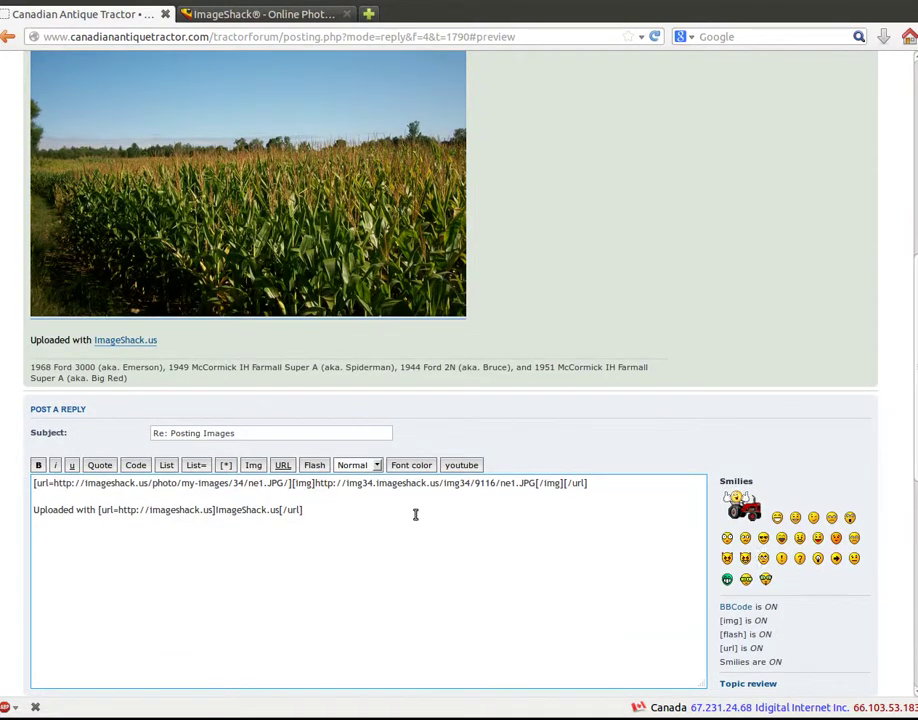
pyautogui.write('Type somethi')
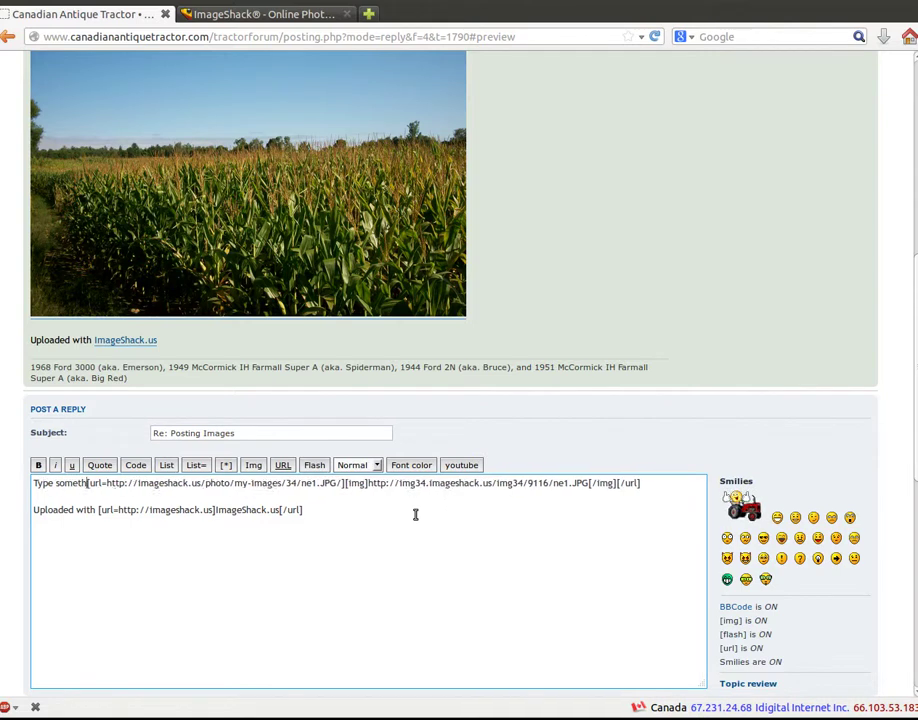
pyautogui.write('ng now.')
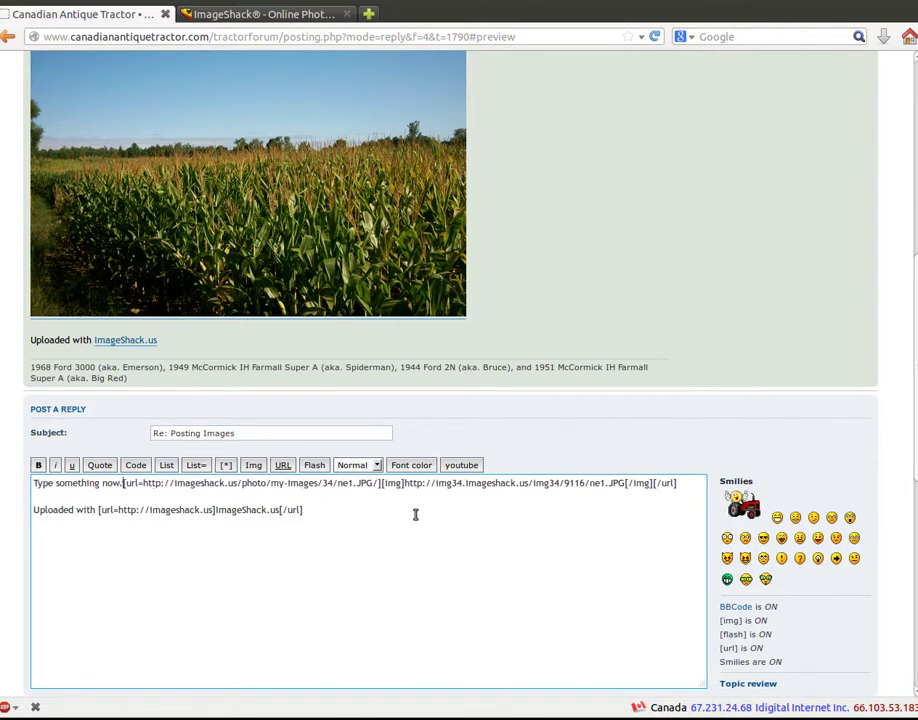
pyautogui.press('Return')
pyautogui.press('Return')
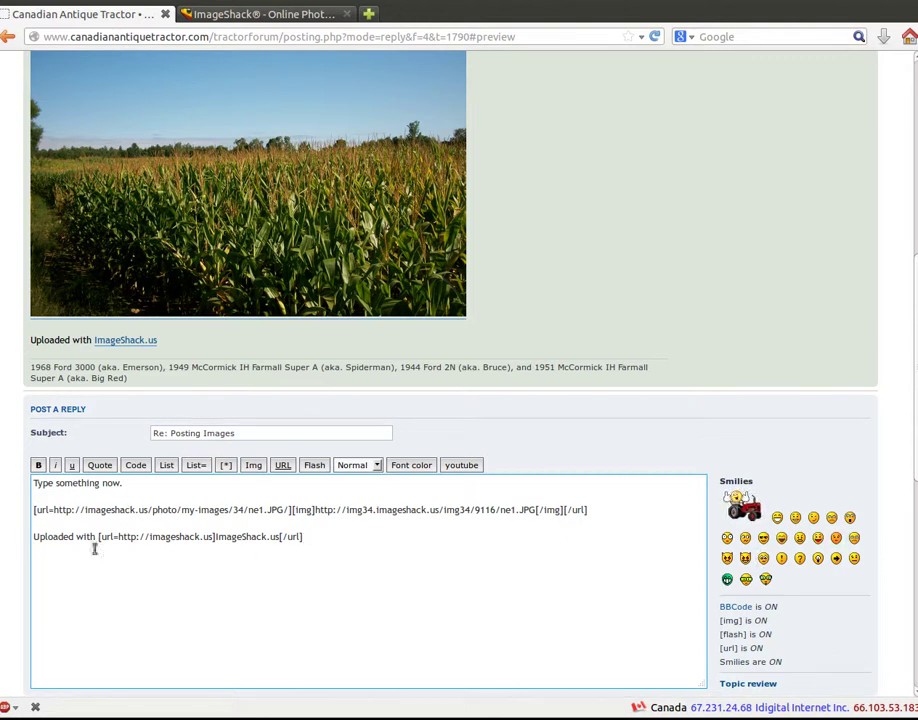
# Replace the 'Uploaded with ImageShack.us' line with 'some text after'.
pyautogui.moveTo(303, 537); pyautogui.dragTo(33, 537)
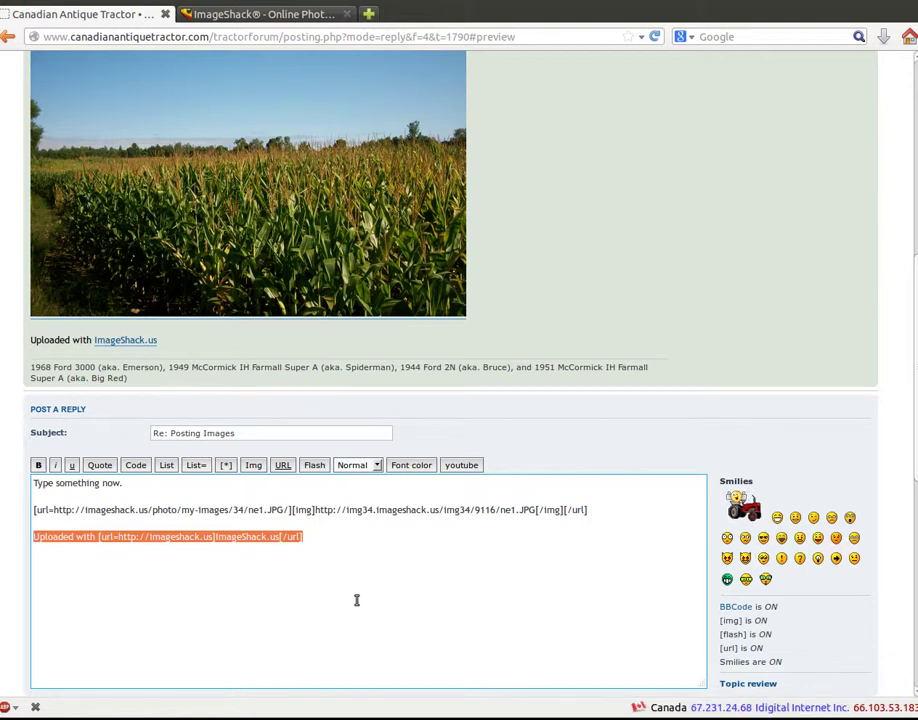
pyautogui.press('Delete')
pyautogui.scroll(-3, 357, 600)
pyautogui.write('some text after')
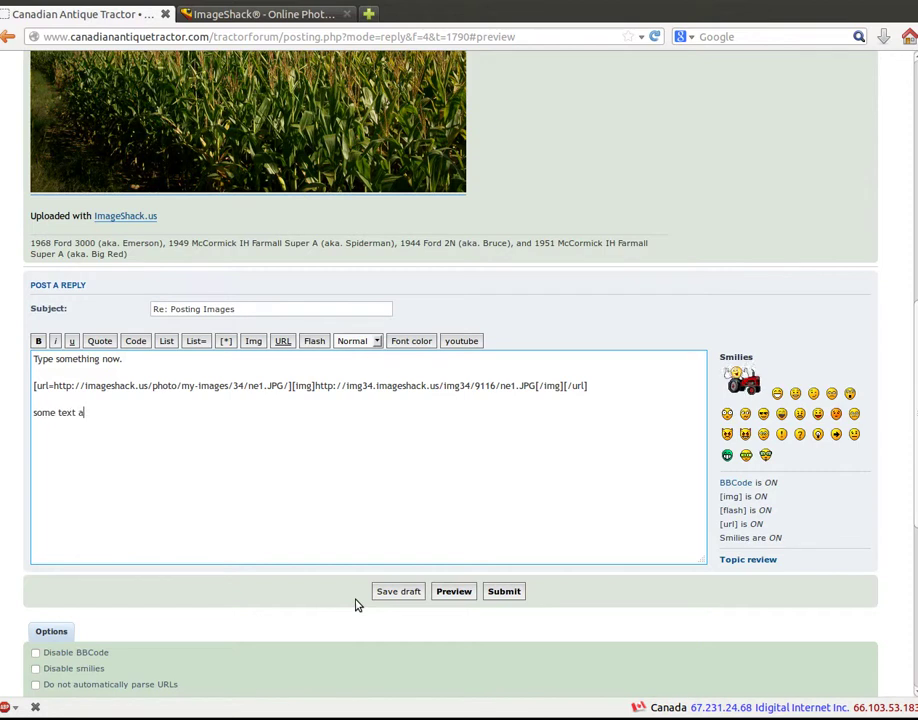
# Preview the reply showing 'Type something now.', the cornfield photo, then 'some text after'.
pyautogui.click(455, 592)
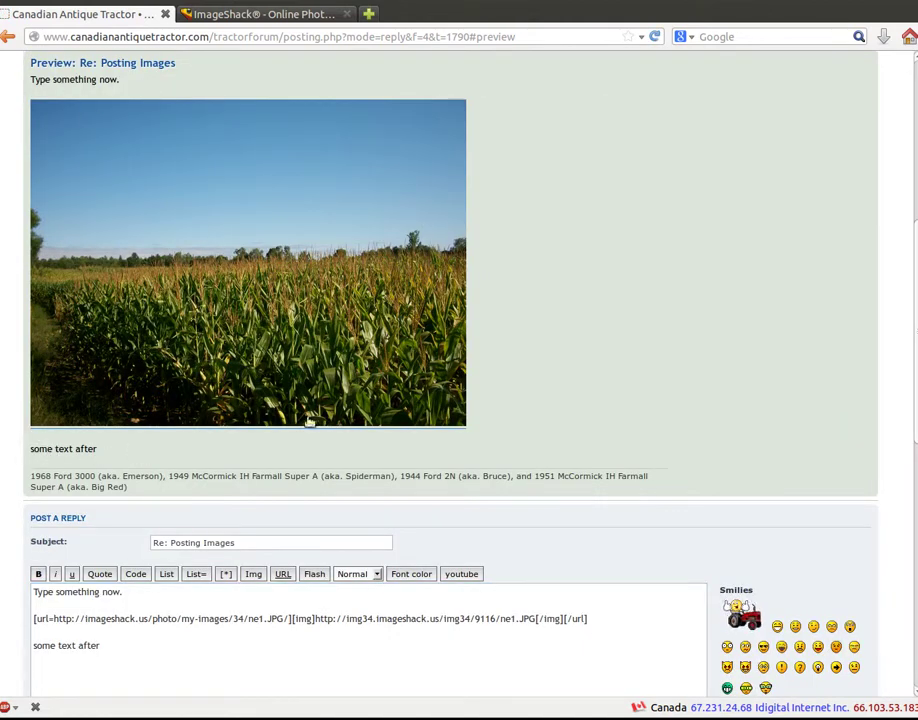
pyautogui.scroll(-5, 420, 560)
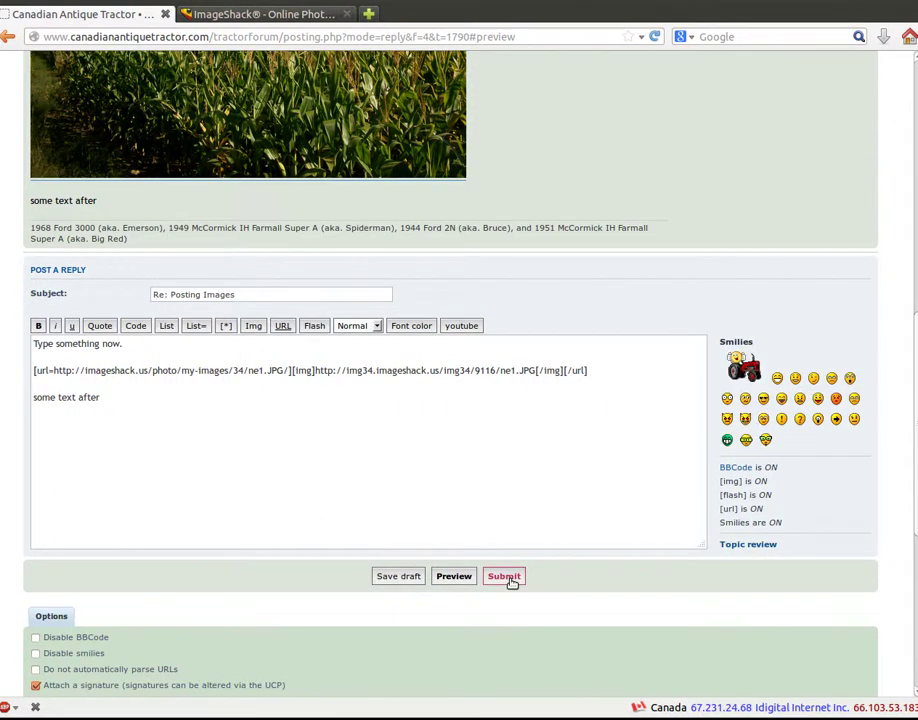
# Submit the reply and check the new post showing the cornfield photo and 'some text after'.
pyautogui.click(508, 580)
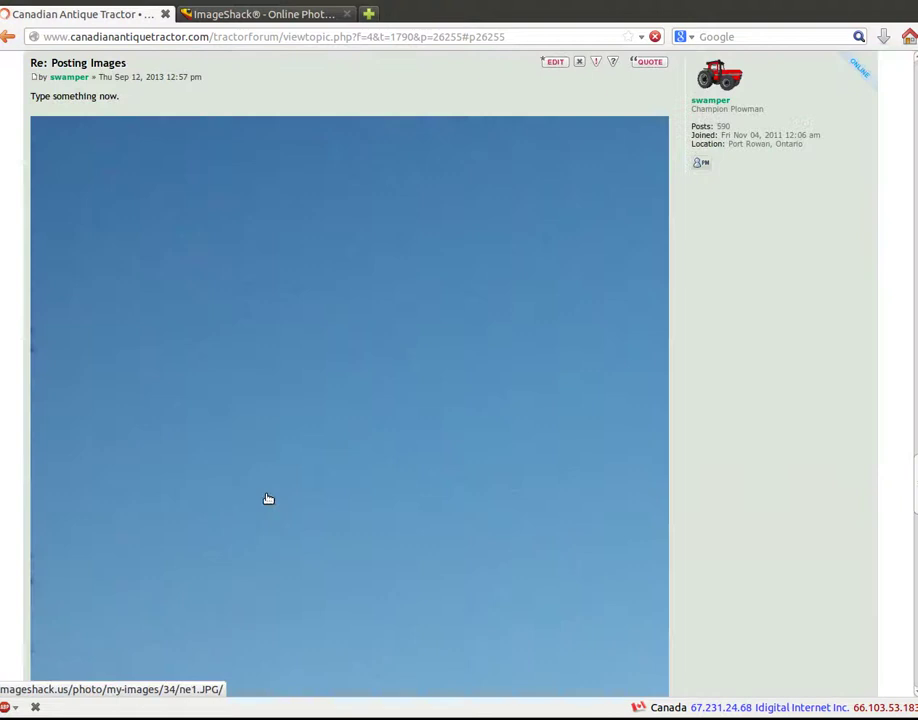
pyautogui.scroll(5, 266, 499)
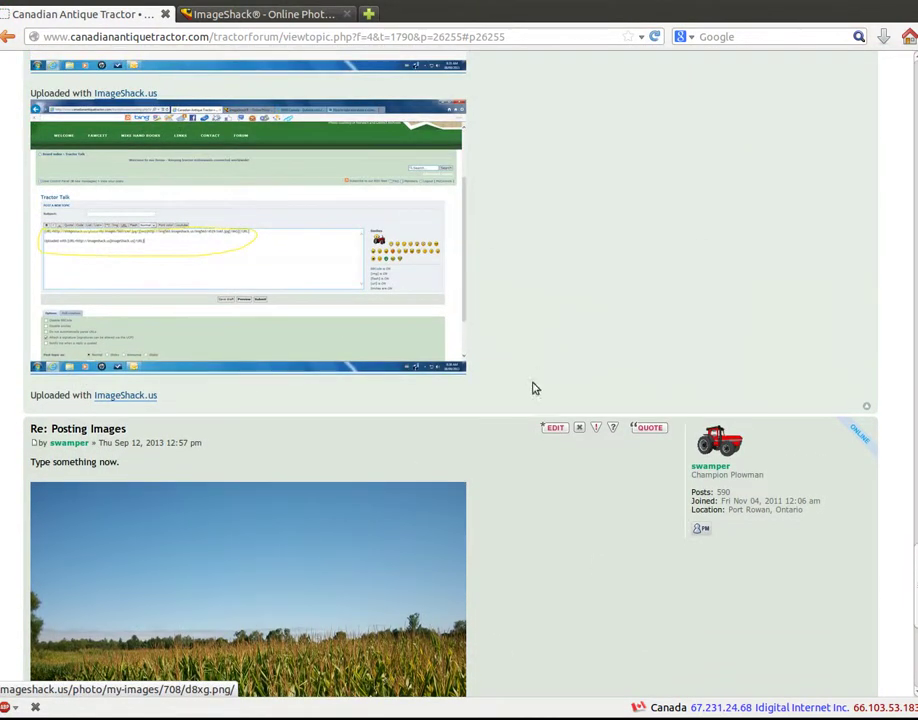
pyautogui.scroll(-3, 412, 489)
pyautogui.scroll(-1, 413, 490)
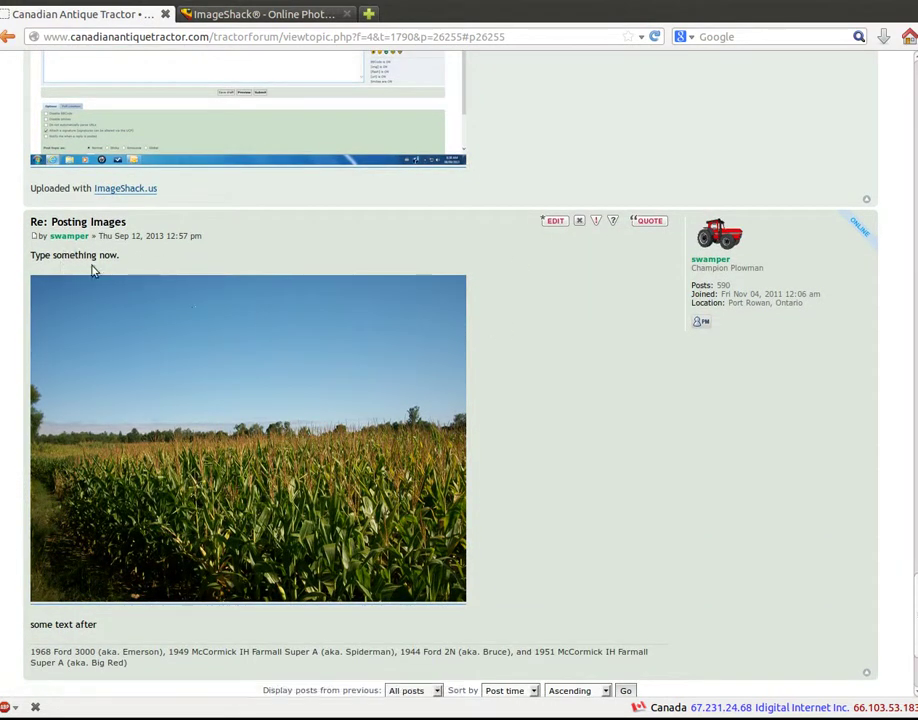
pyautogui.scroll(-2, 557, 270)
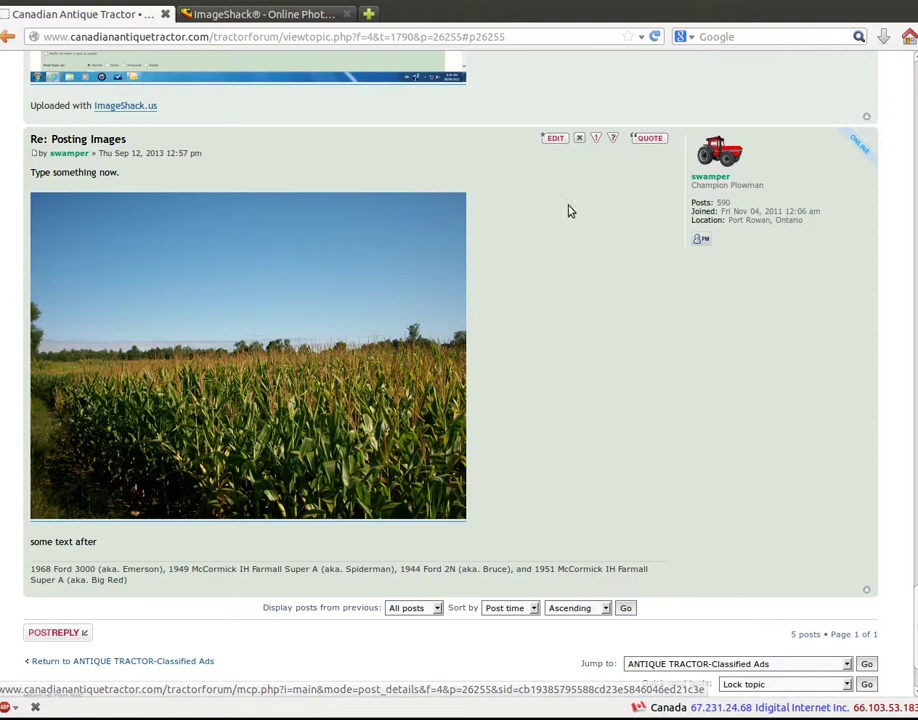
# Delete the test cornfield reply from the Posting Images topic, confirming with Yes.
pyautogui.click(580, 142)
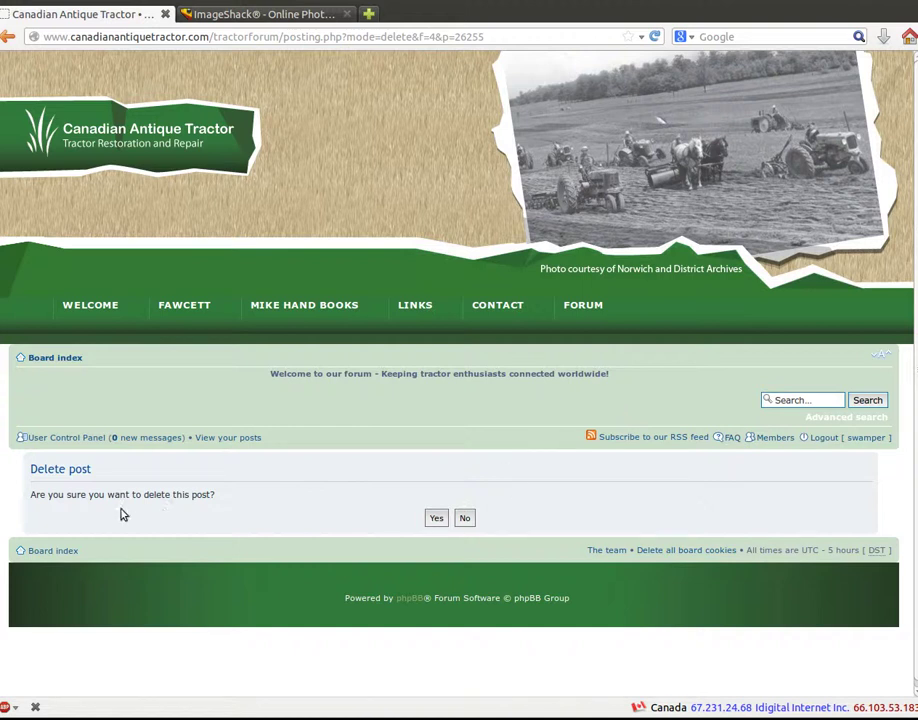
pyautogui.click(437, 519)
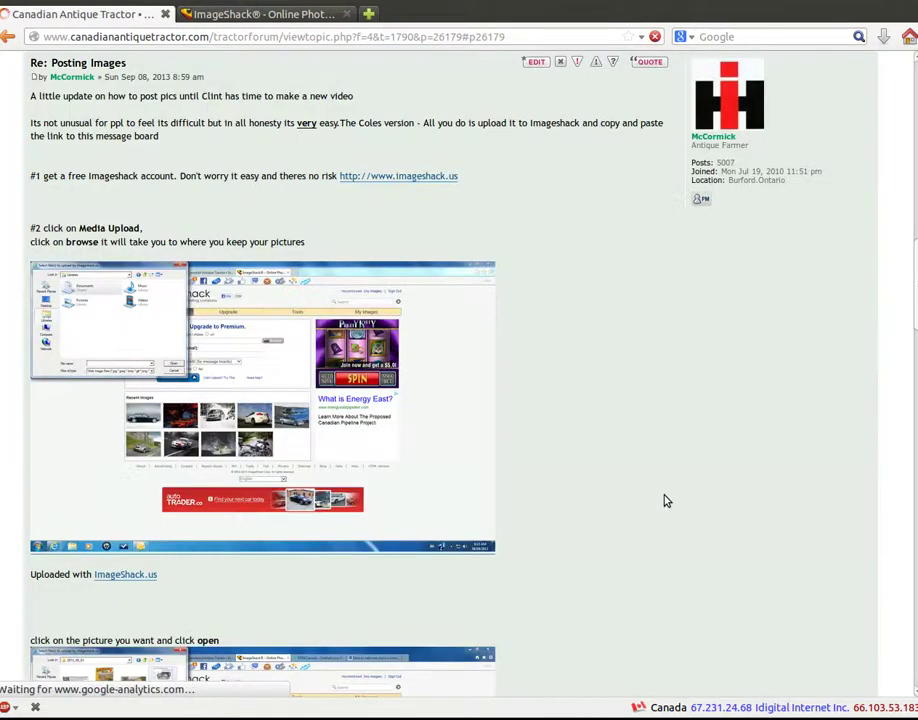
# Log out of the forum from the top of the Posting Images topic.
pyautogui.scroll(10, 641, 494)
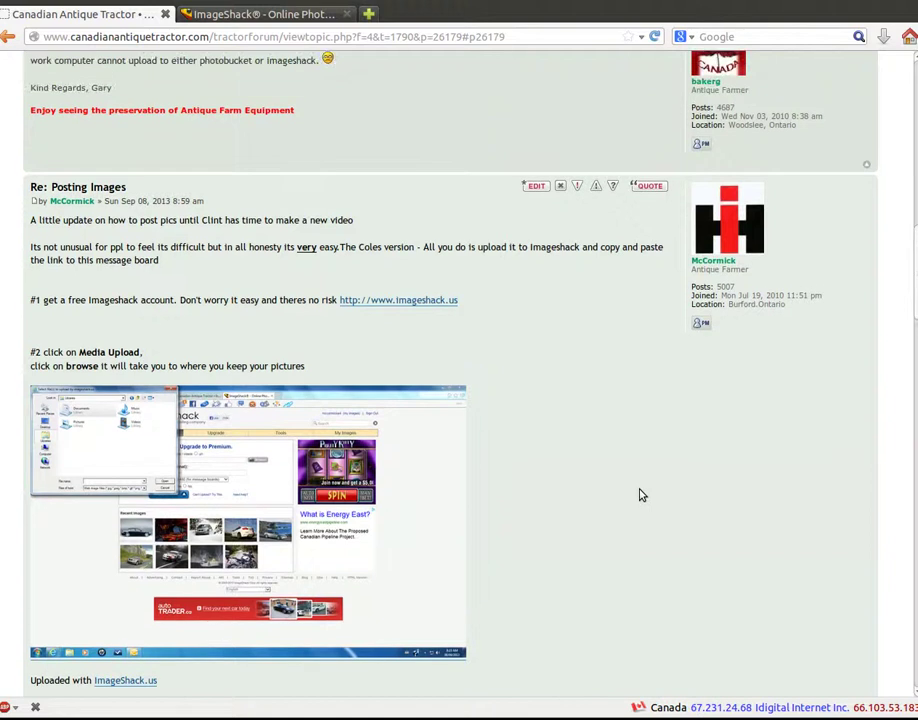
pyautogui.scroll(4, 641, 494)
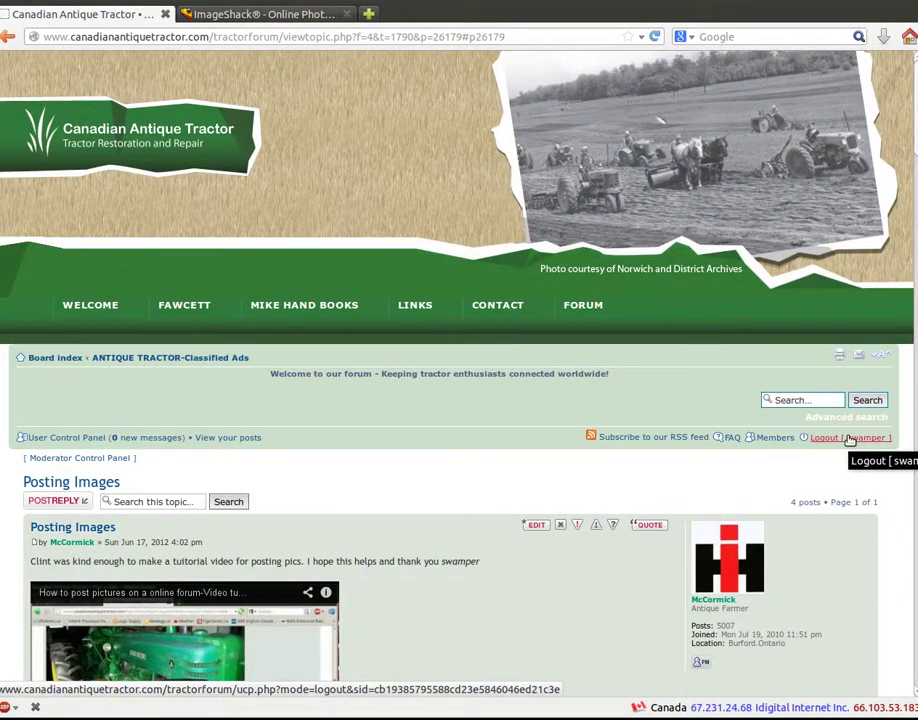
pyautogui.click(849, 439)
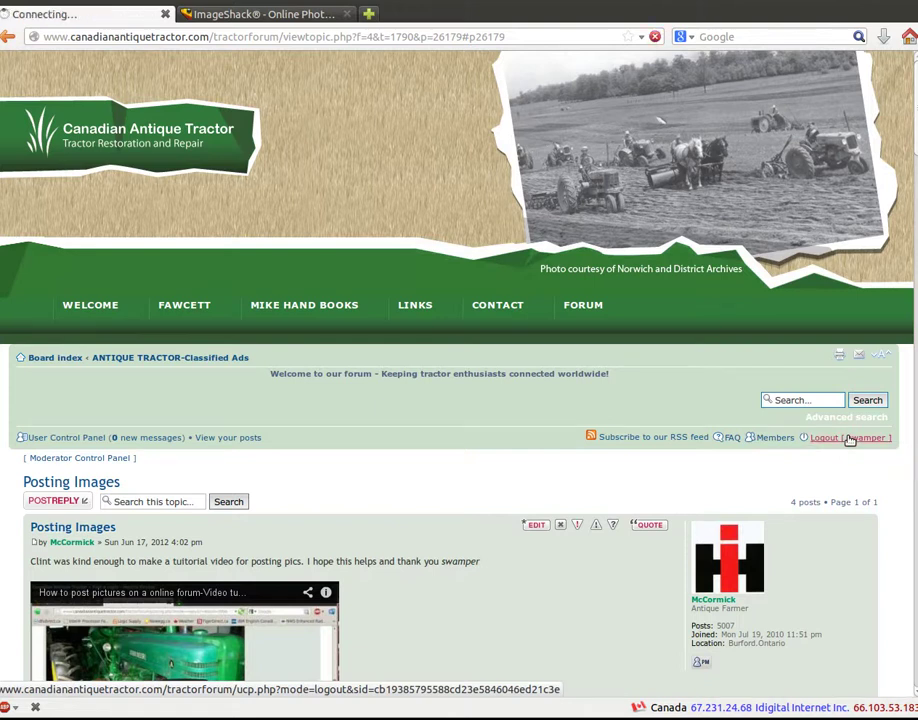